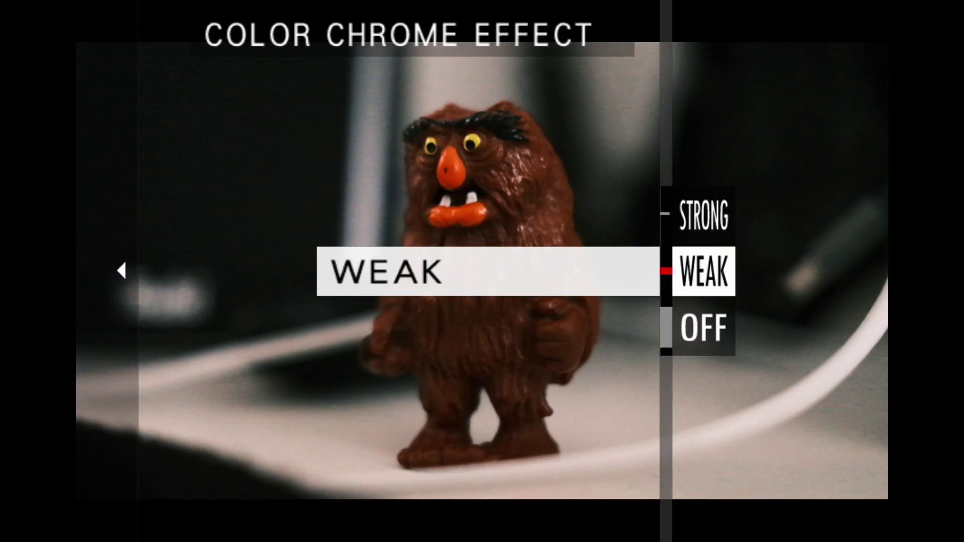
# Step: Preview Color Chrome Effect at WEAK, STRONG and OFF, then cycle the Color Chrome FX Blue strengths
pyautogui.press('Down')
pyautogui.press('Up')
pyautogui.press('Up')
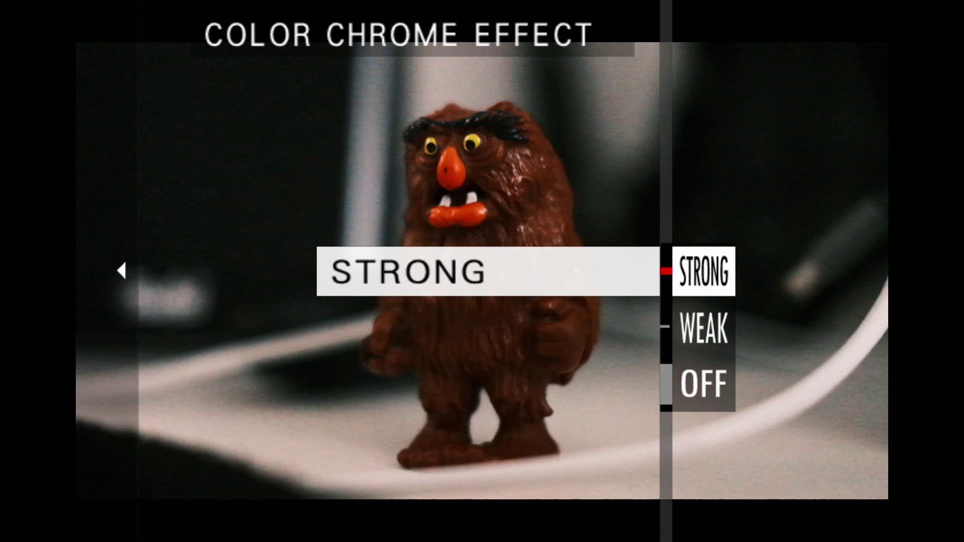
pyautogui.press('Down')
pyautogui.press('Down')
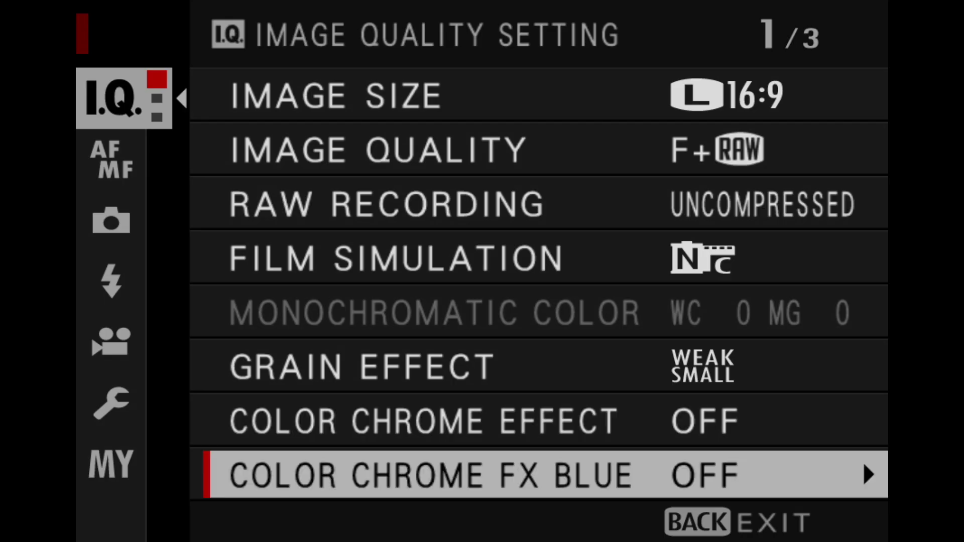
pyautogui.press('Right')
pyautogui.press('Up')
pyautogui.press('Up')
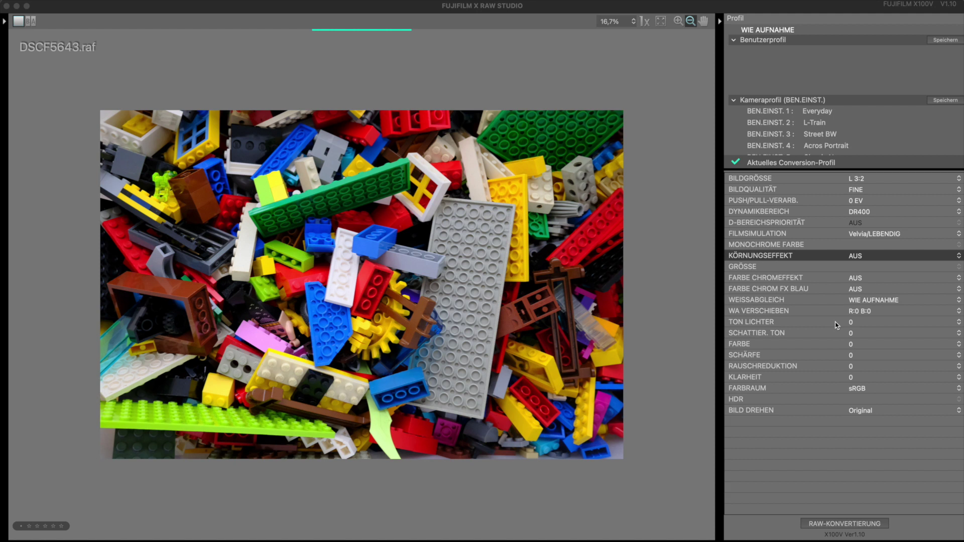
# Step: Set the Color Chrome Effect to STARK, then bring up the film simulation list
pyautogui.click(854, 277)
pyautogui.click(860, 279)
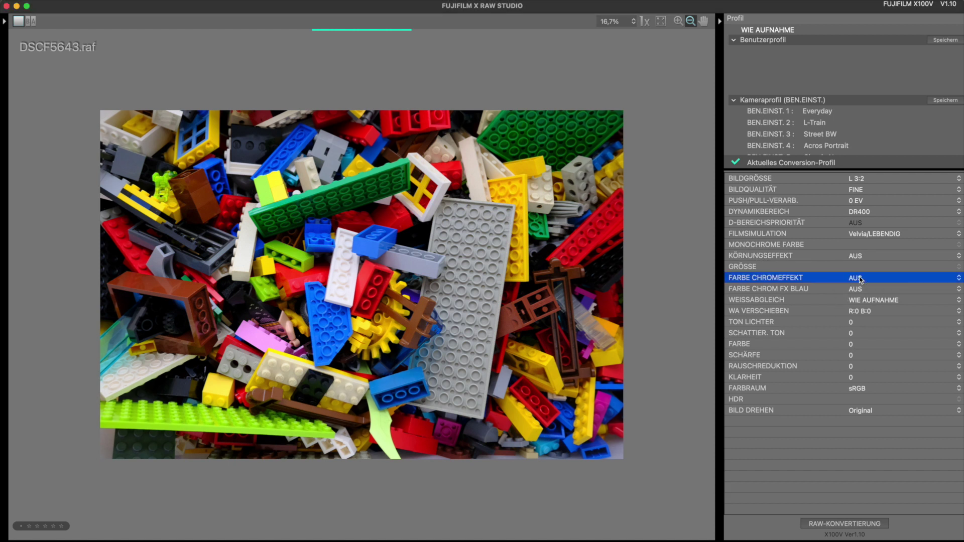
pyautogui.click(860, 279)
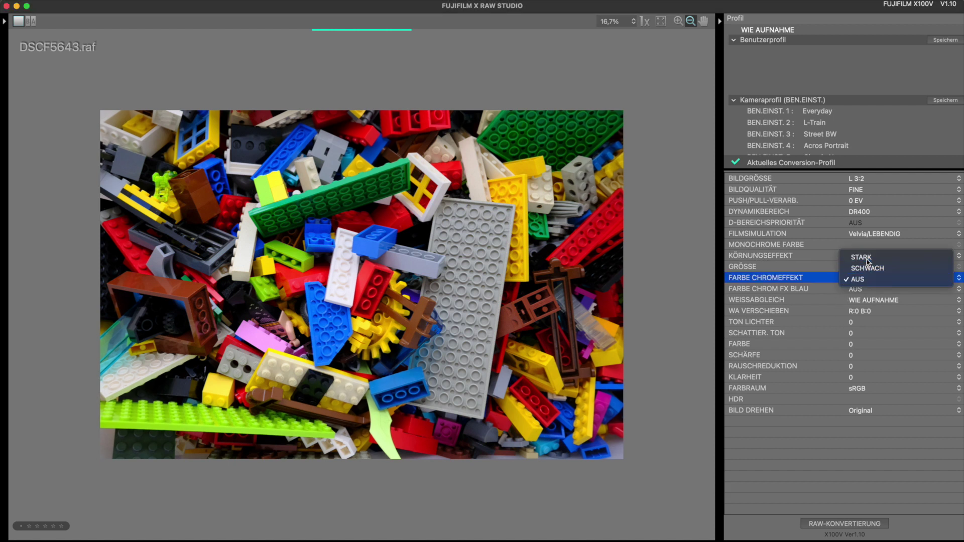
pyautogui.click(868, 261)
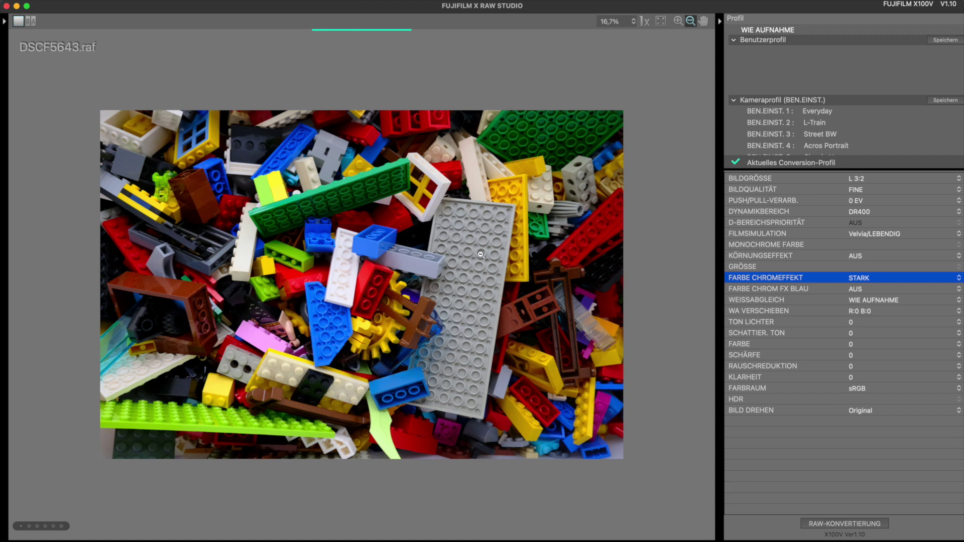
pyautogui.click(864, 280)
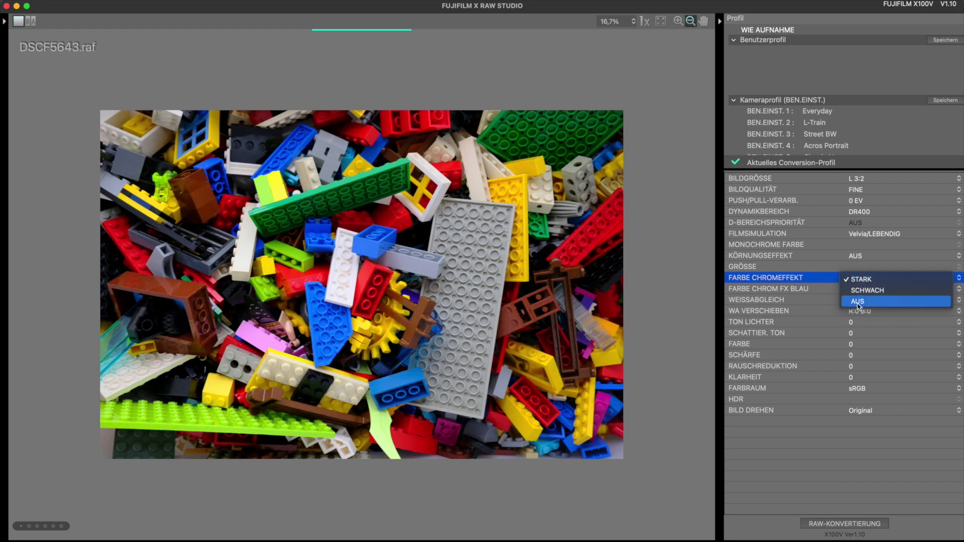
pyautogui.click(863, 280)
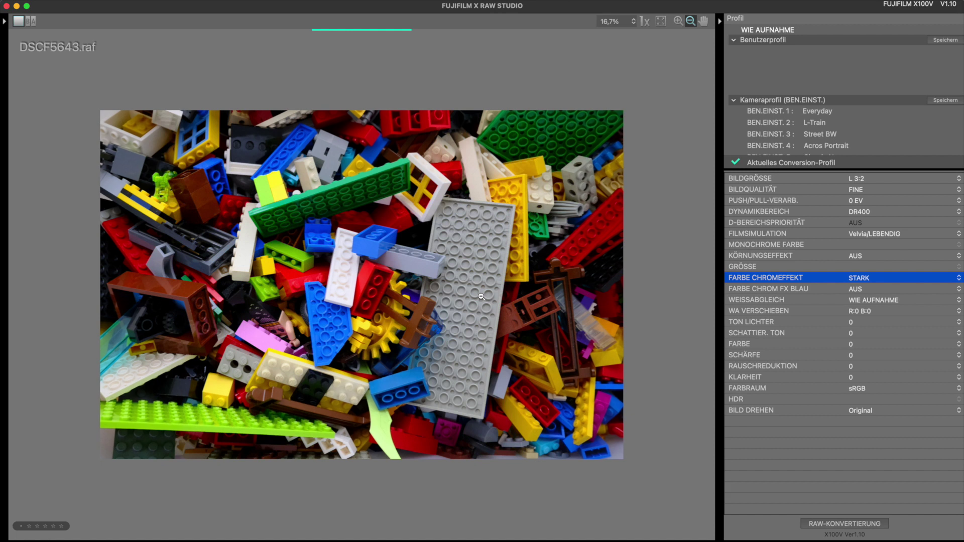
pyautogui.click(897, 233)
pyautogui.click(899, 235)
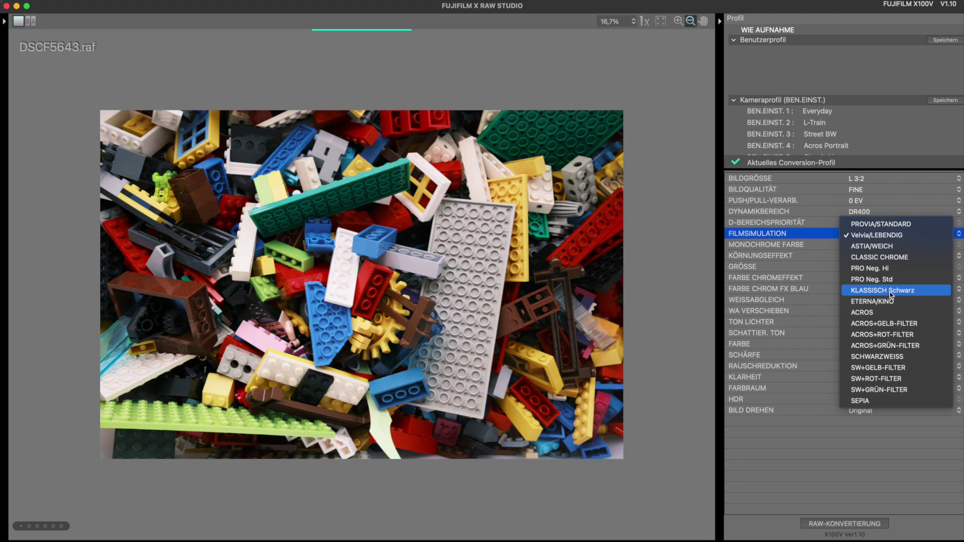
# Step: Switch to KLASSISCH Schwarz and compare the Color Chrome Effect at AUS versus STARK
pyautogui.click(892, 291)
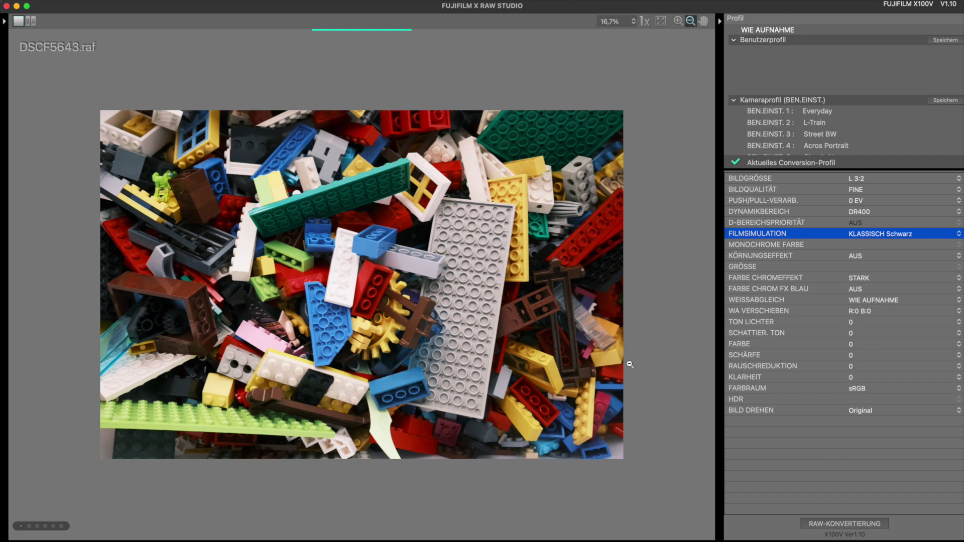
pyautogui.click(874, 277)
pyautogui.click(870, 301)
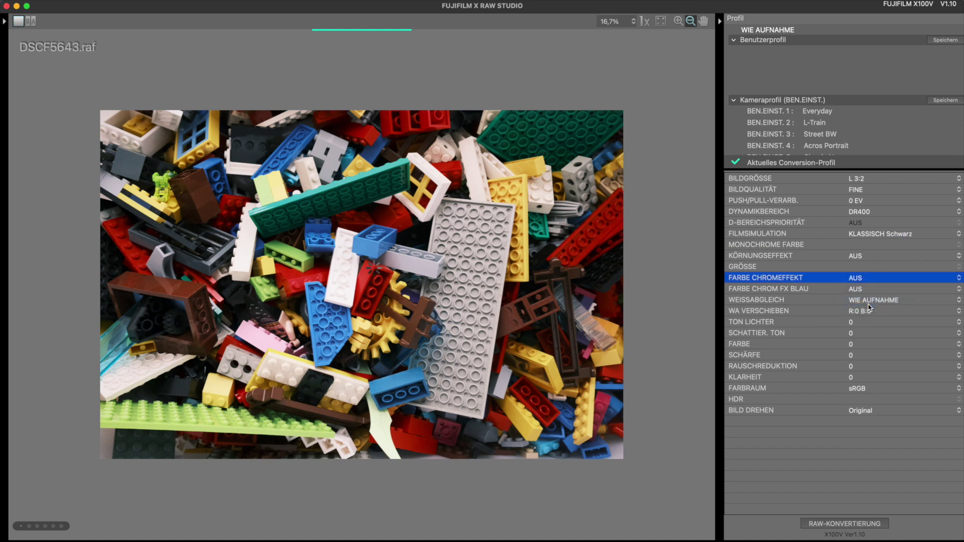
pyautogui.click(873, 280)
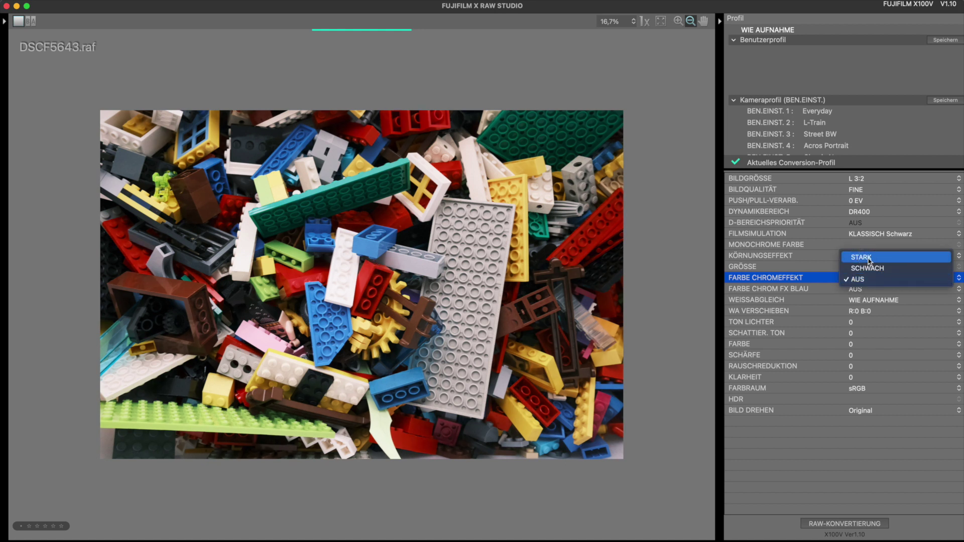
pyautogui.click(870, 258)
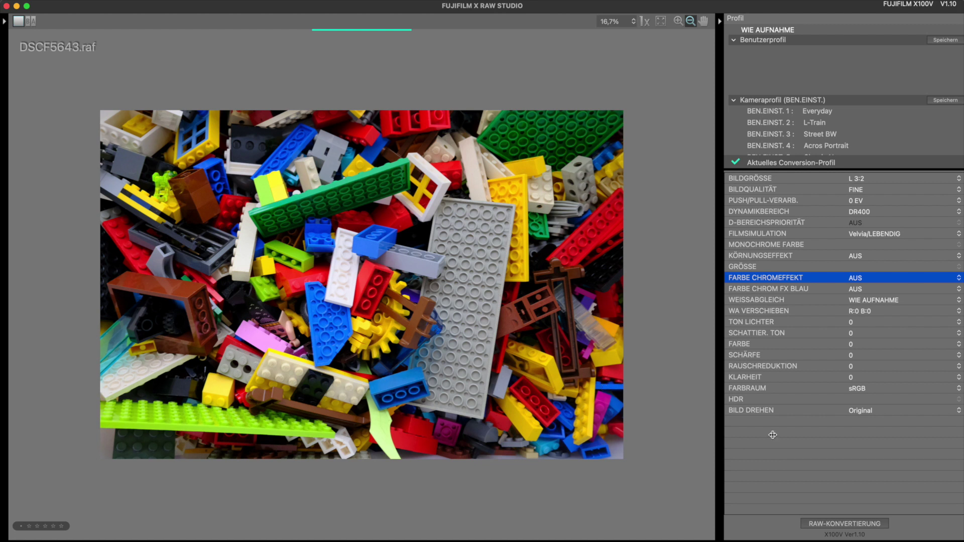
# Step: Try Color Chrome FX Blue at STARK and then SCHWACH, reopening its strength choices
pyautogui.click(874, 289)
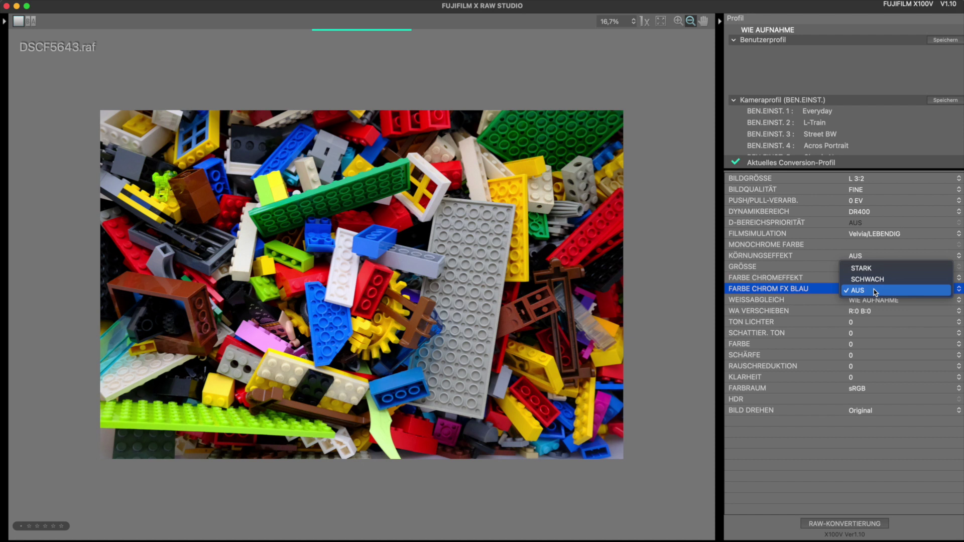
pyautogui.click(877, 270)
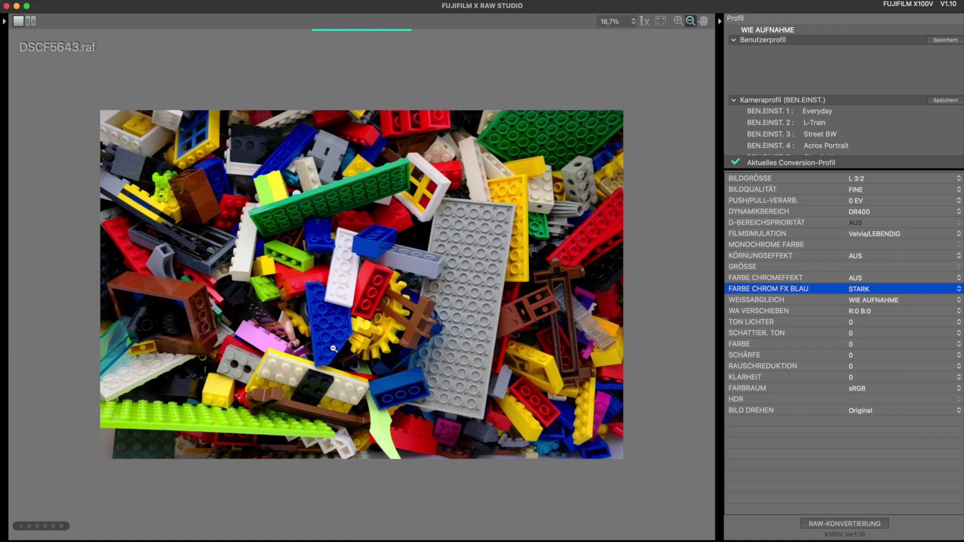
pyautogui.click(889, 289)
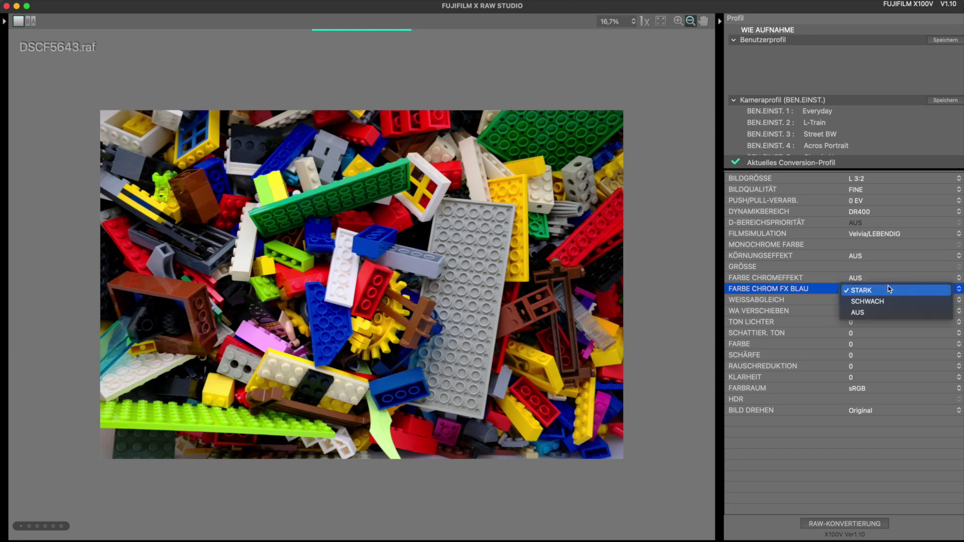
pyautogui.click(883, 302)
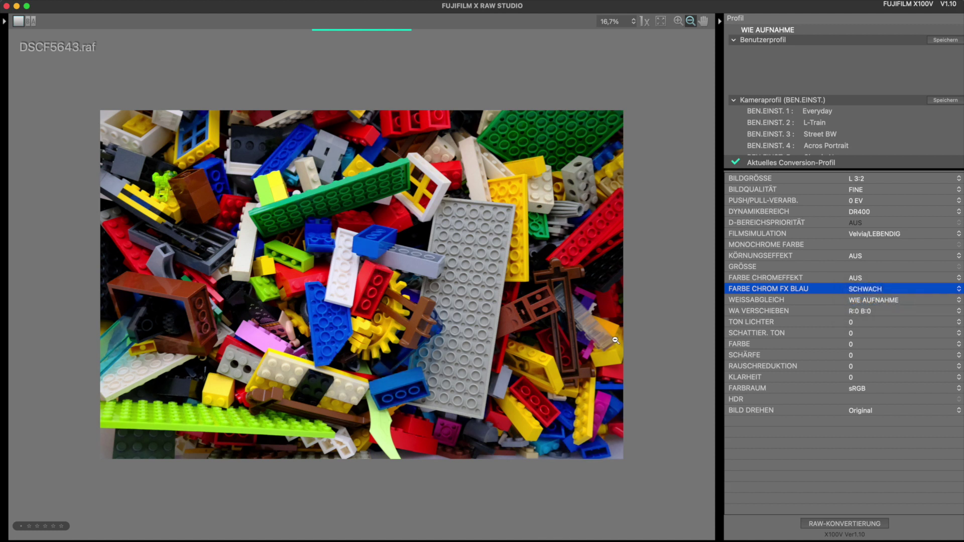
pyautogui.click(885, 290)
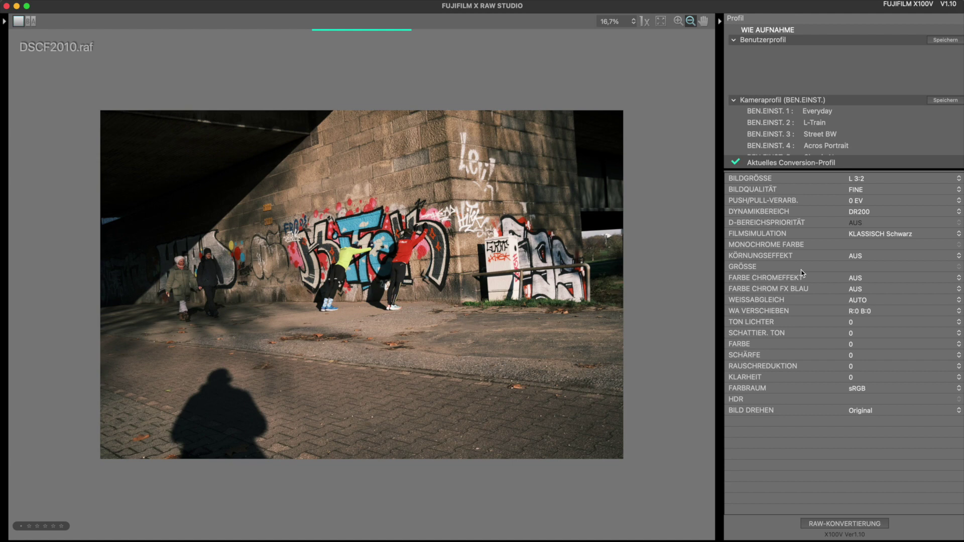
# Step: Set Color Chrome Effect to STARK, magnify the graffiti wall to inspect, then try SCHWACH
pyautogui.click(883, 278)
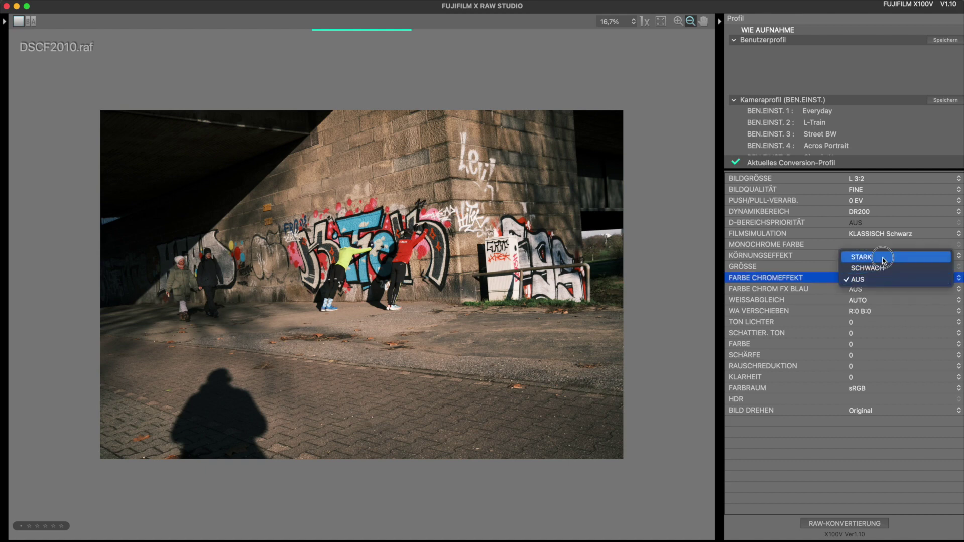
pyautogui.click(884, 260)
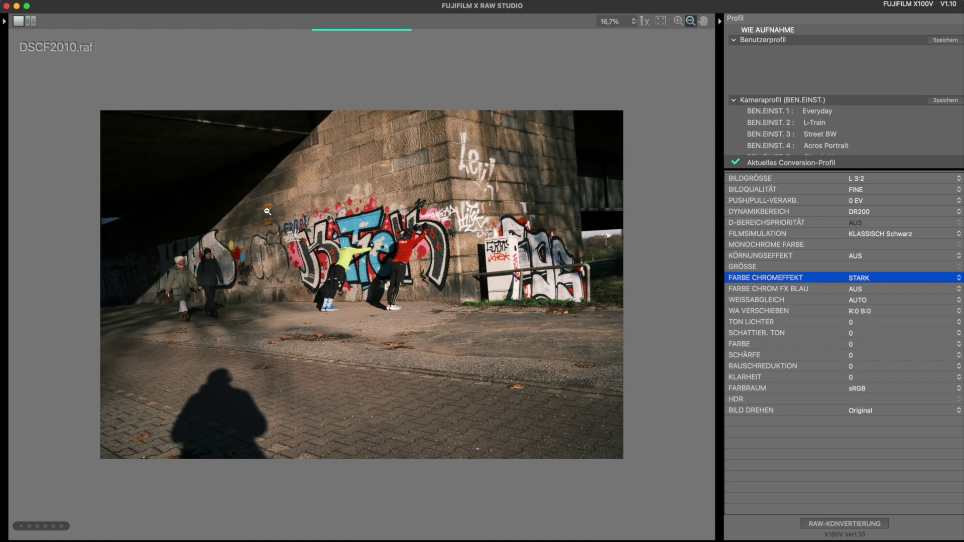
pyautogui.click(678, 21)
pyautogui.click(312, 216)
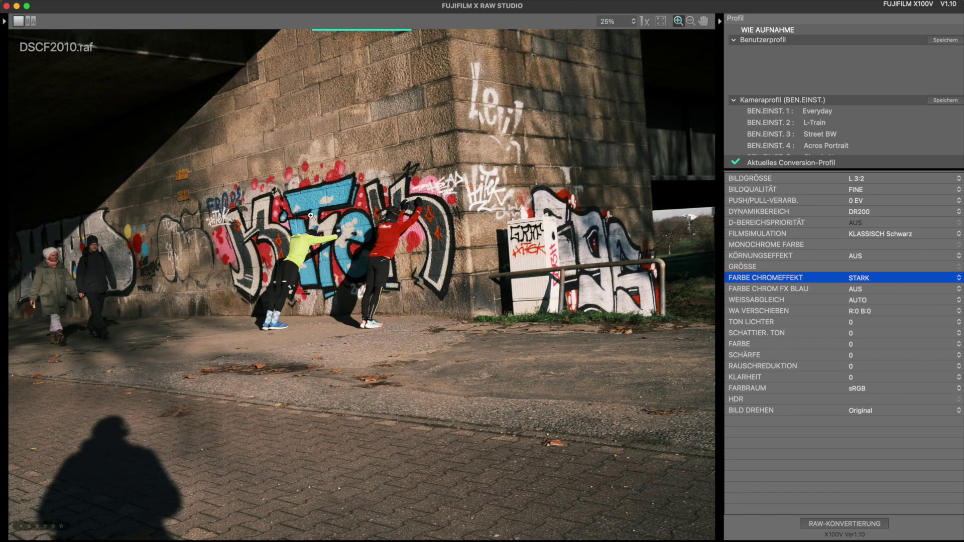
pyautogui.click(217, 206)
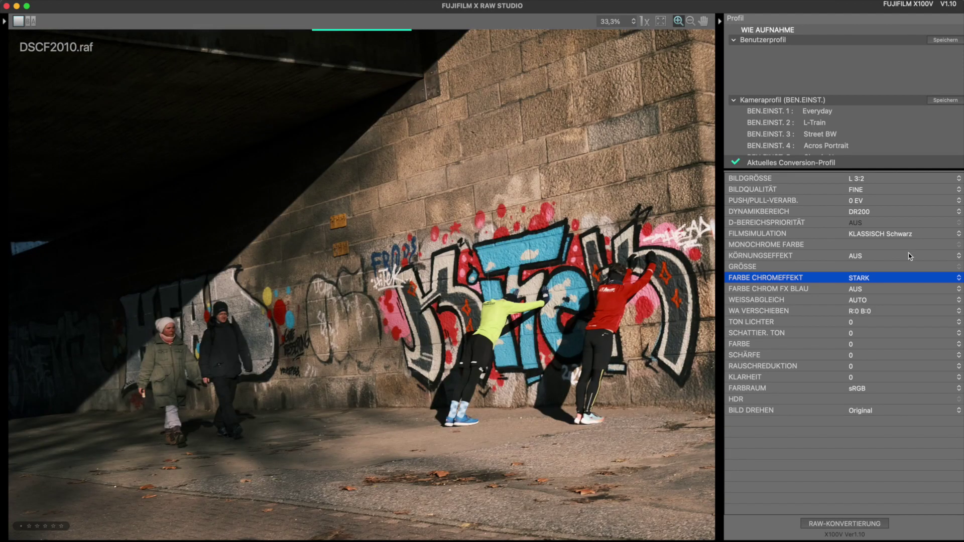
pyautogui.click(885, 278)
pyautogui.click(880, 289)
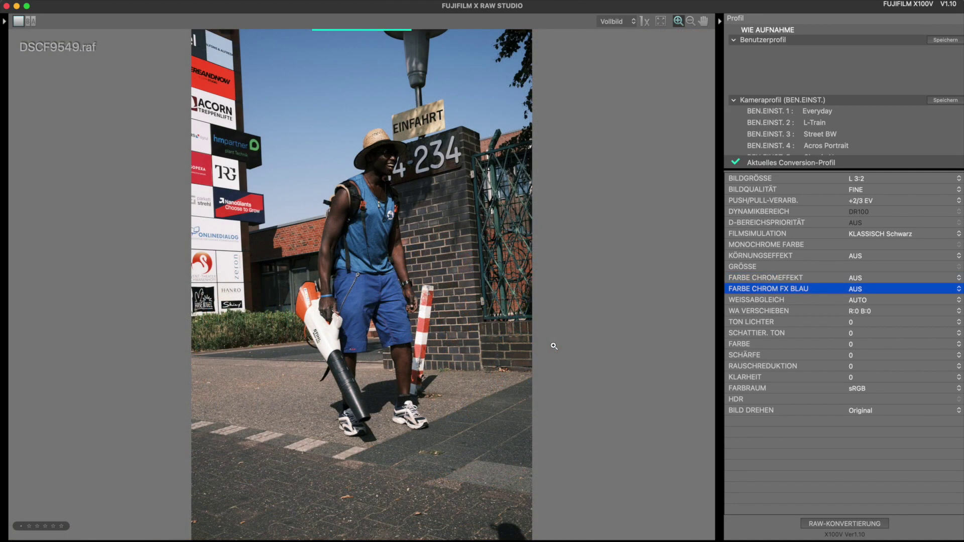
# Step: Set both Color Chrome Effect and Color Chrome FX Blue to STARK on DSCF9549.raf
pyautogui.click(862, 279)
pyautogui.click(871, 257)
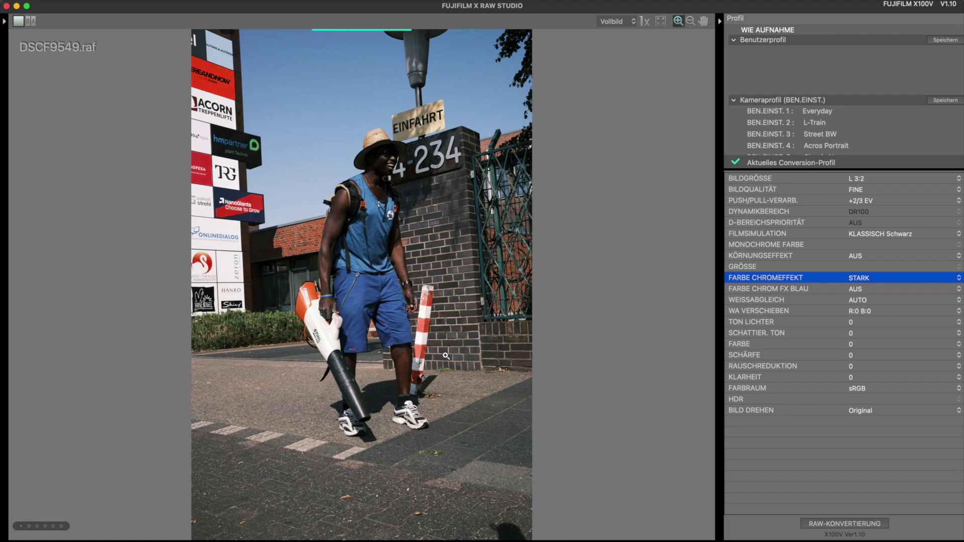
pyautogui.click(874, 290)
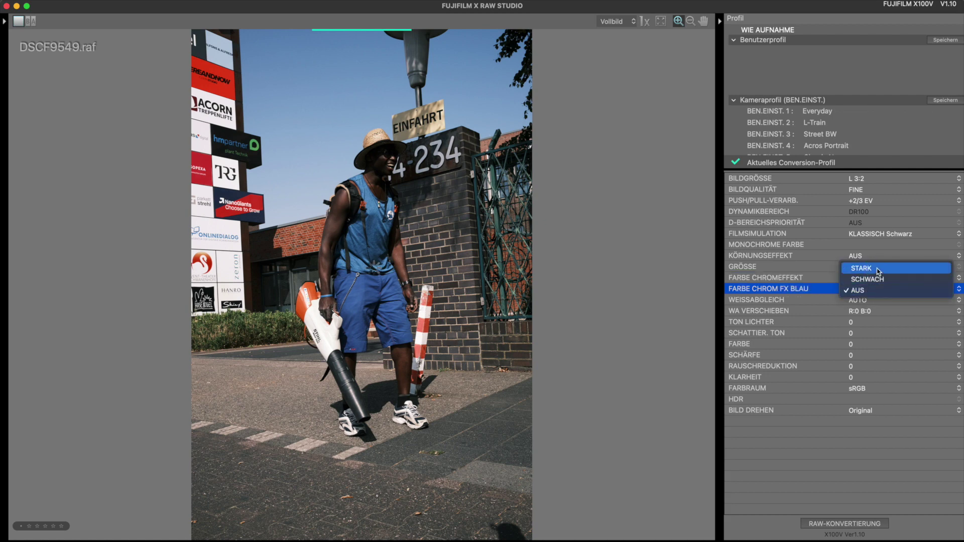
pyautogui.click(878, 271)
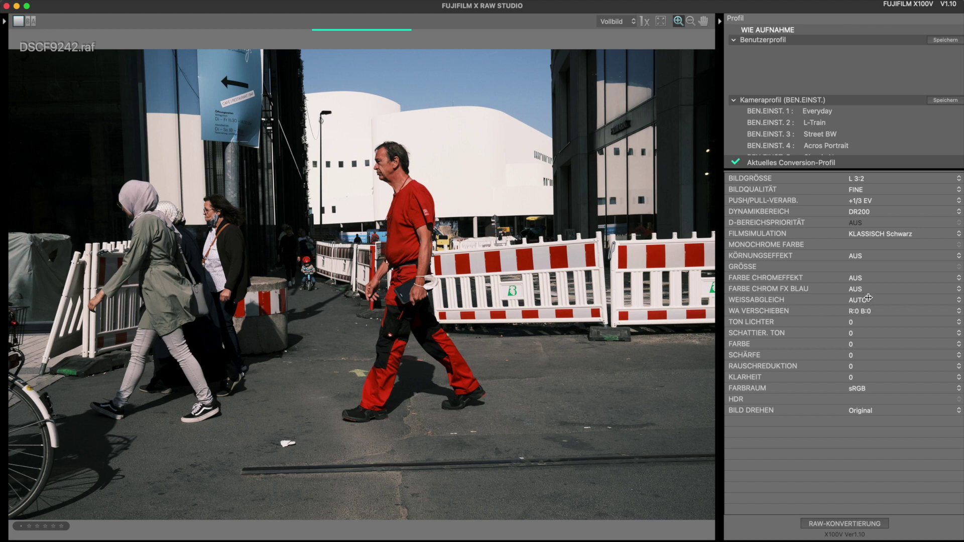
# Step: Set Color Chrome Effect and Color Chrome FX Blue both to STARK on DSCF9242.raf
pyautogui.click(868, 280)
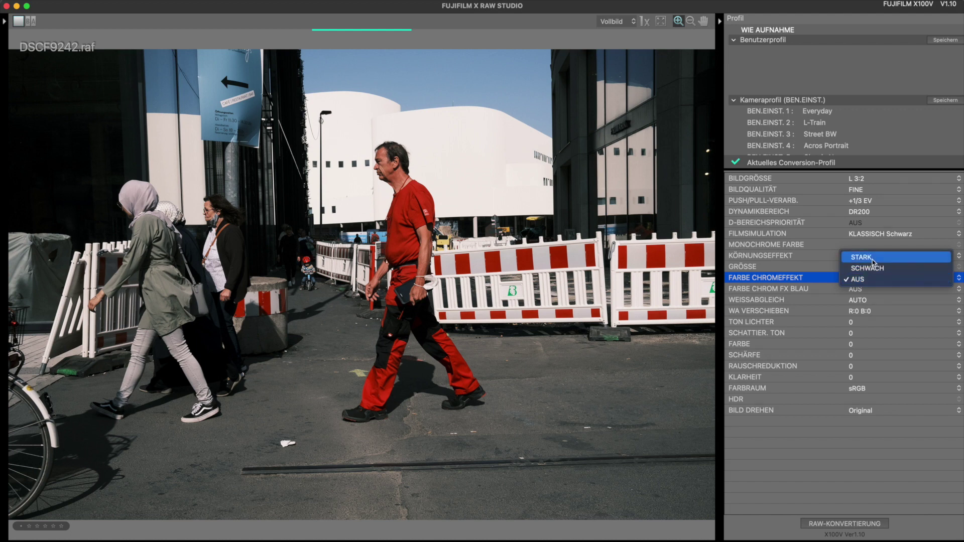
pyautogui.click(868, 257)
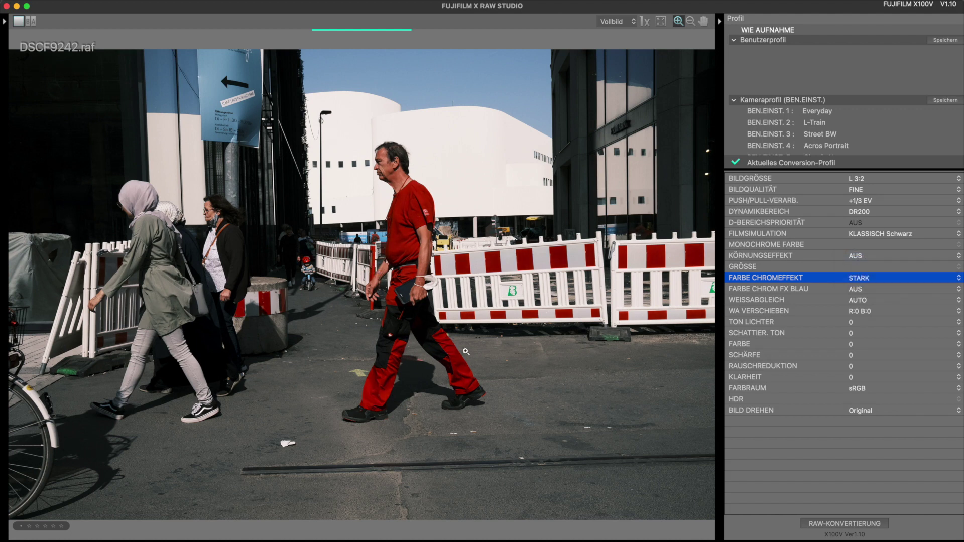
pyautogui.click(873, 294)
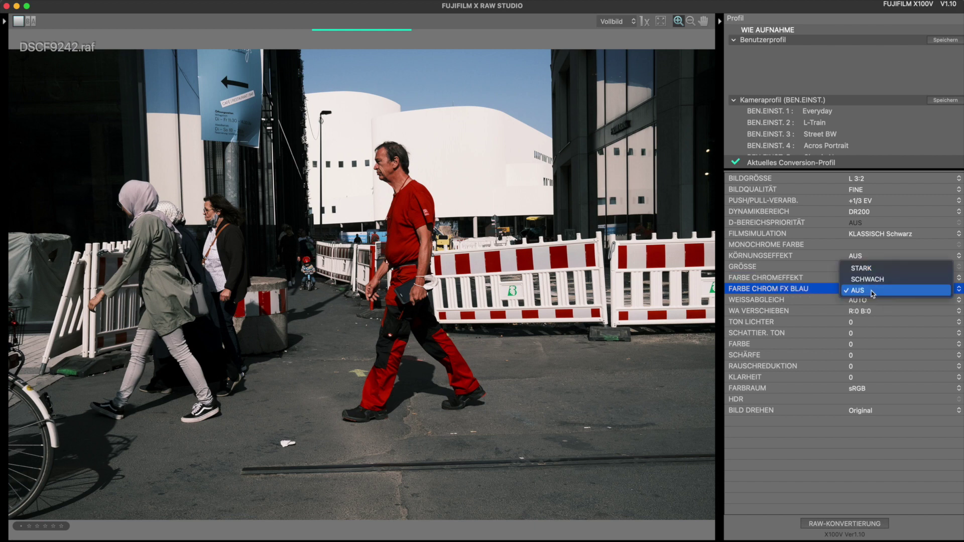
pyautogui.click(874, 268)
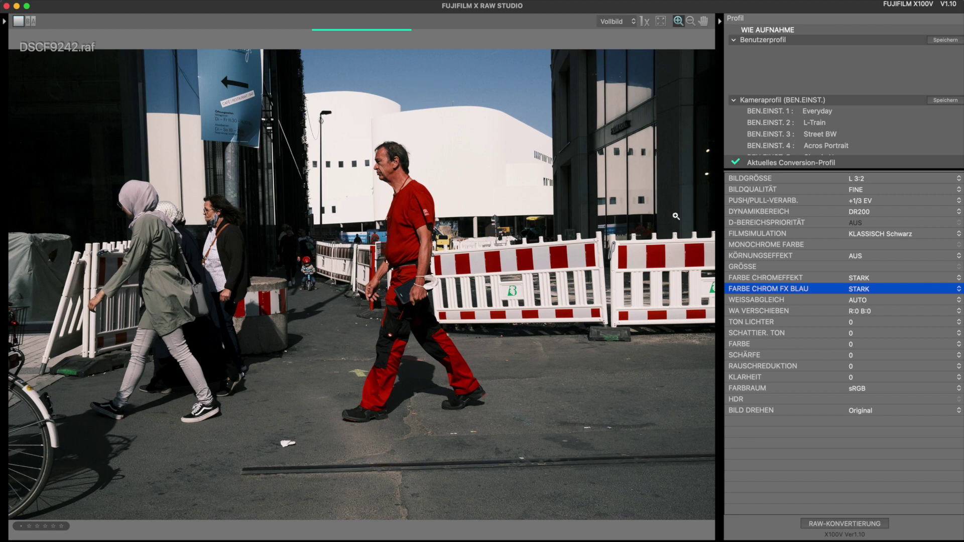
# Step: Raise FARBE to +2 and SCHATTIER. TON to +3
pyautogui.click(870, 345)
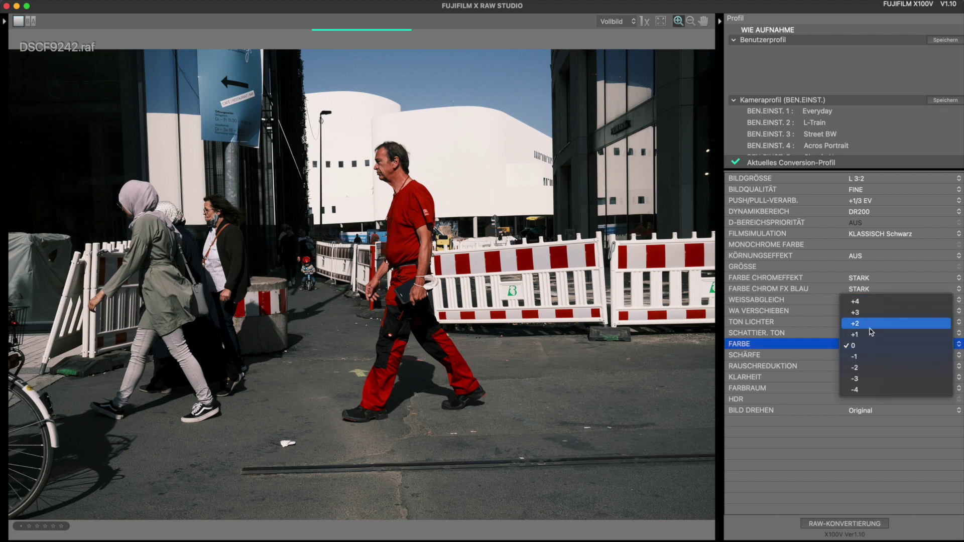
pyautogui.click(871, 324)
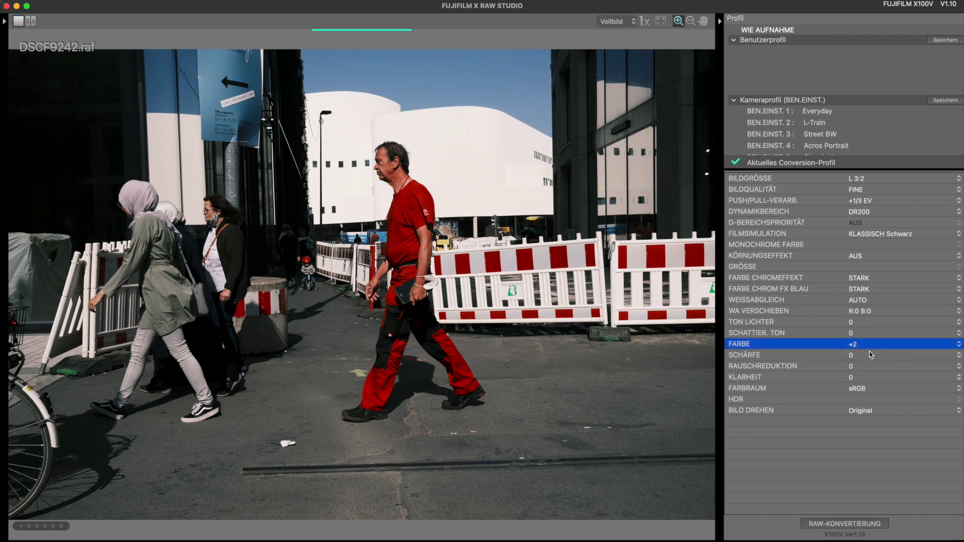
pyautogui.click(871, 332)
pyautogui.click(868, 303)
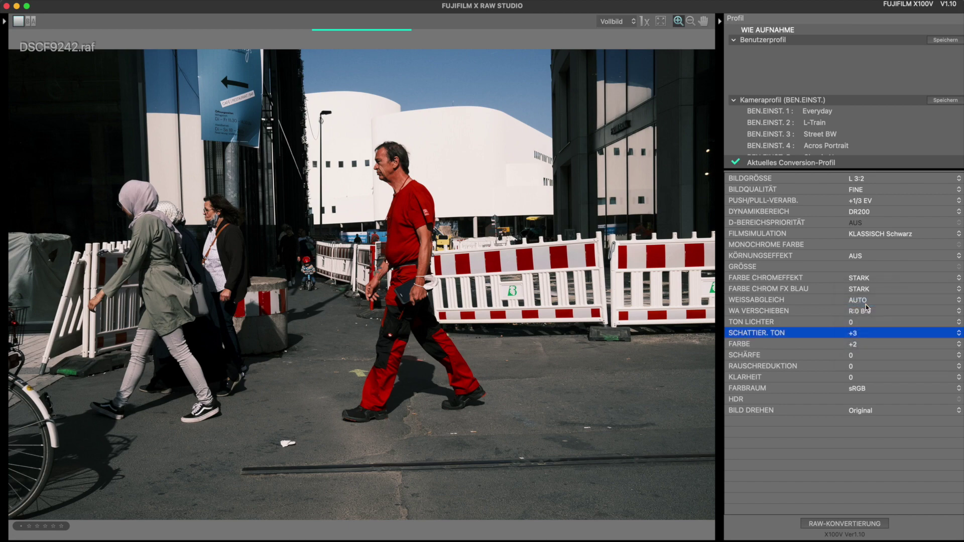